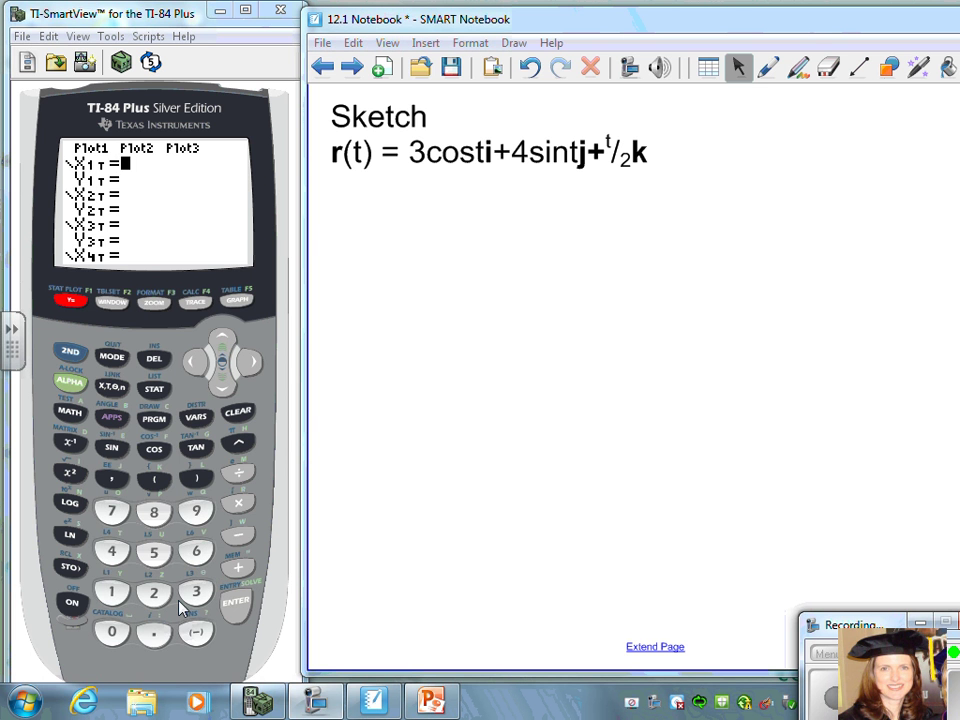
- Enter the parametric x equation X1T = 3cos(T) on the emulator
left_click(196, 592)
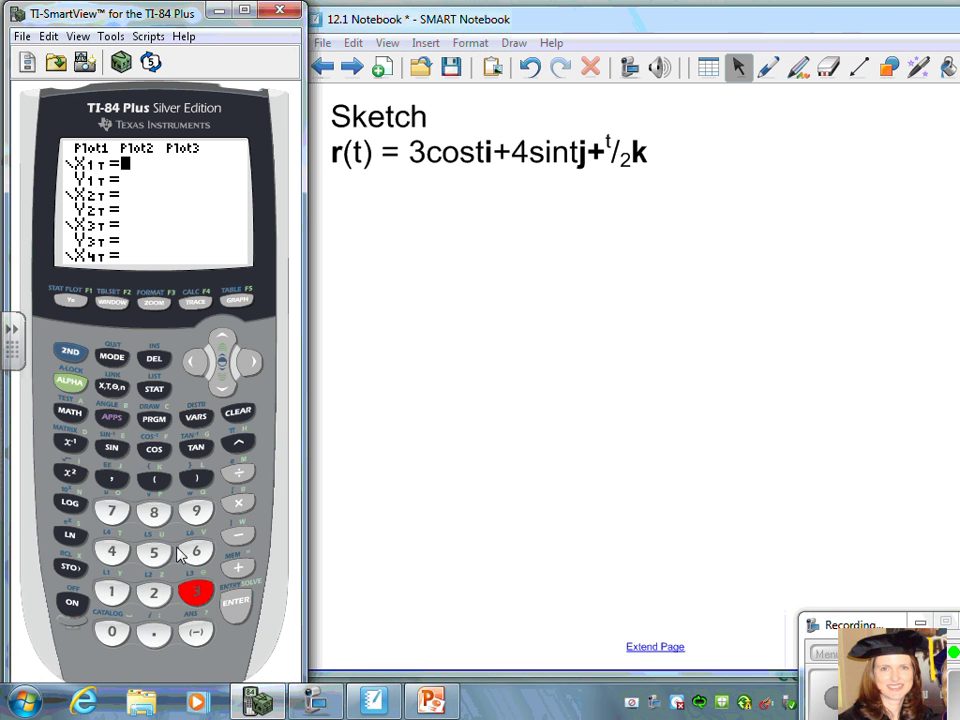
left_click(156, 452)
left_click(112, 386)
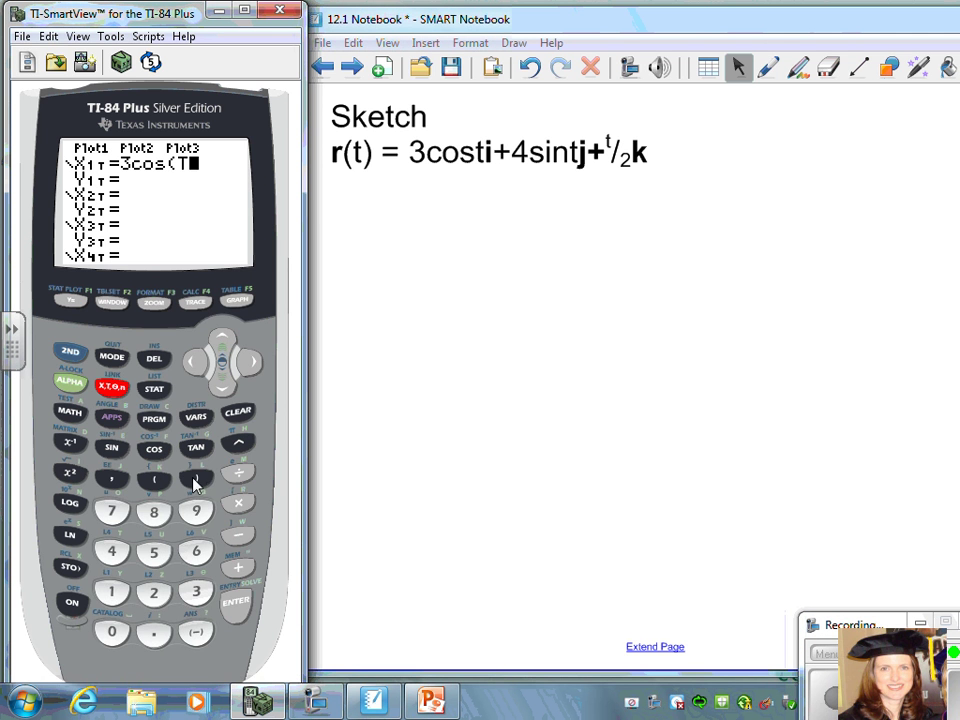
left_click(197, 481)
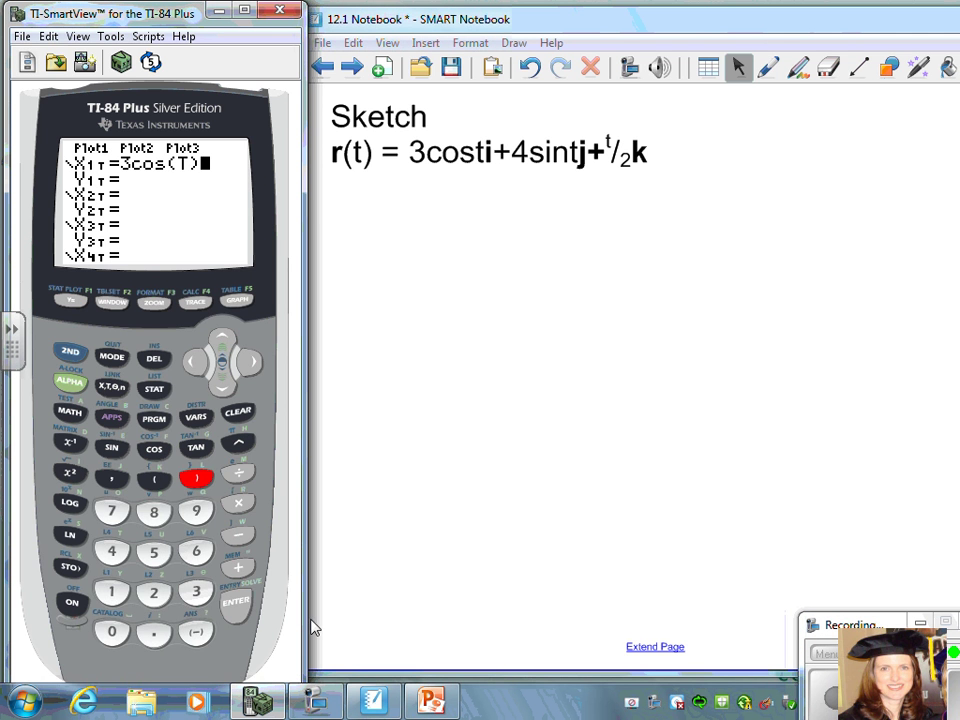
- Enter Y1T = 4sin(T) and graph the curve with ZStandard
left_click(220, 388)
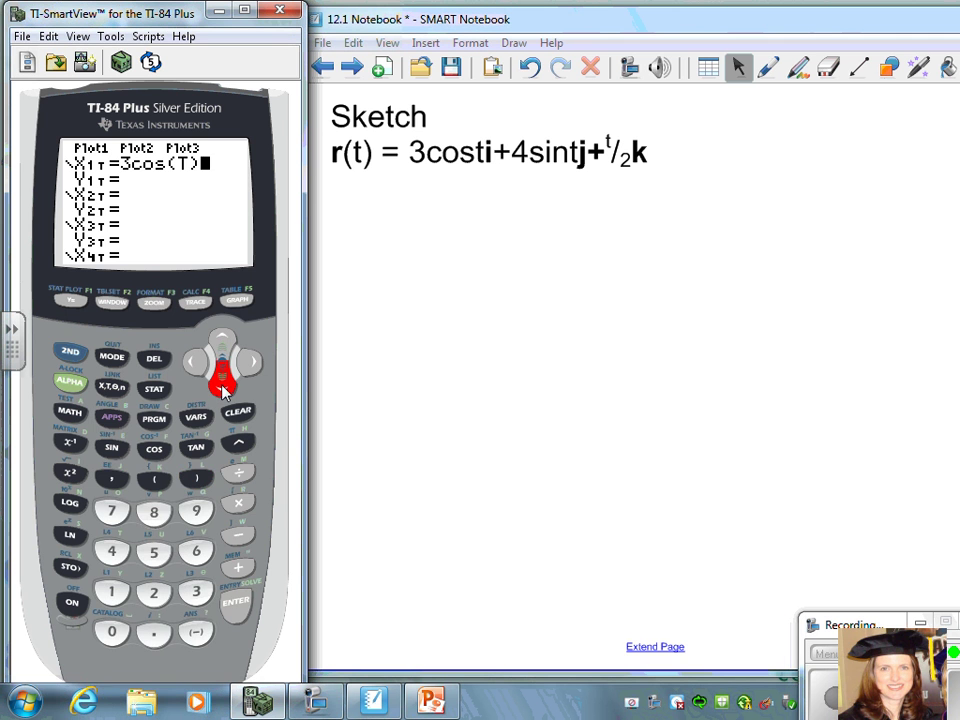
left_click(112, 553)
left_click(110, 448)
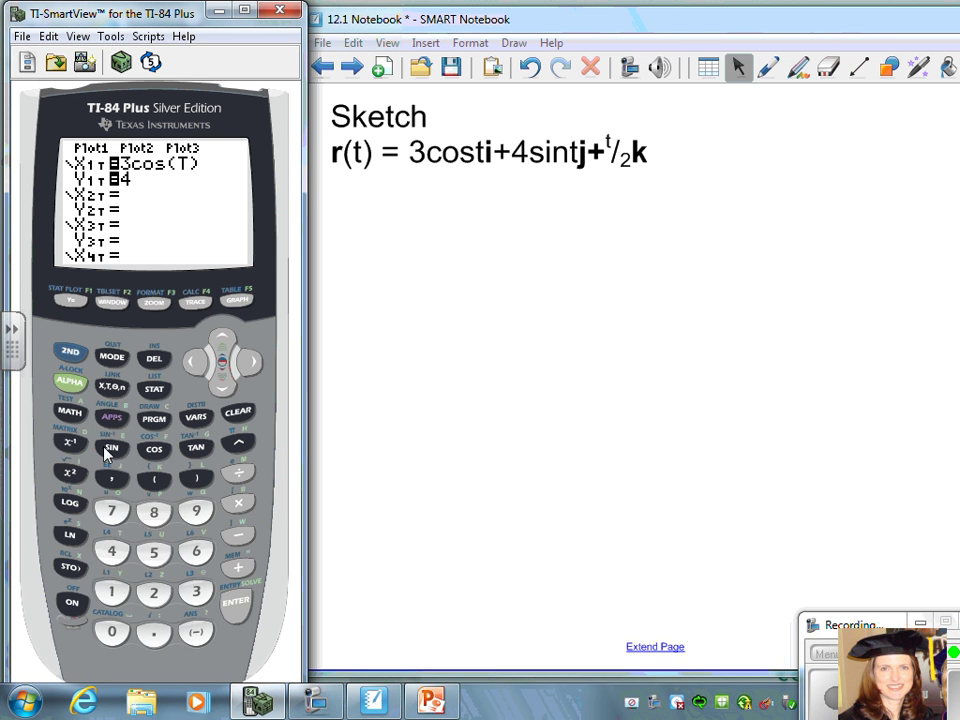
left_click(112, 386)
left_click(189, 481)
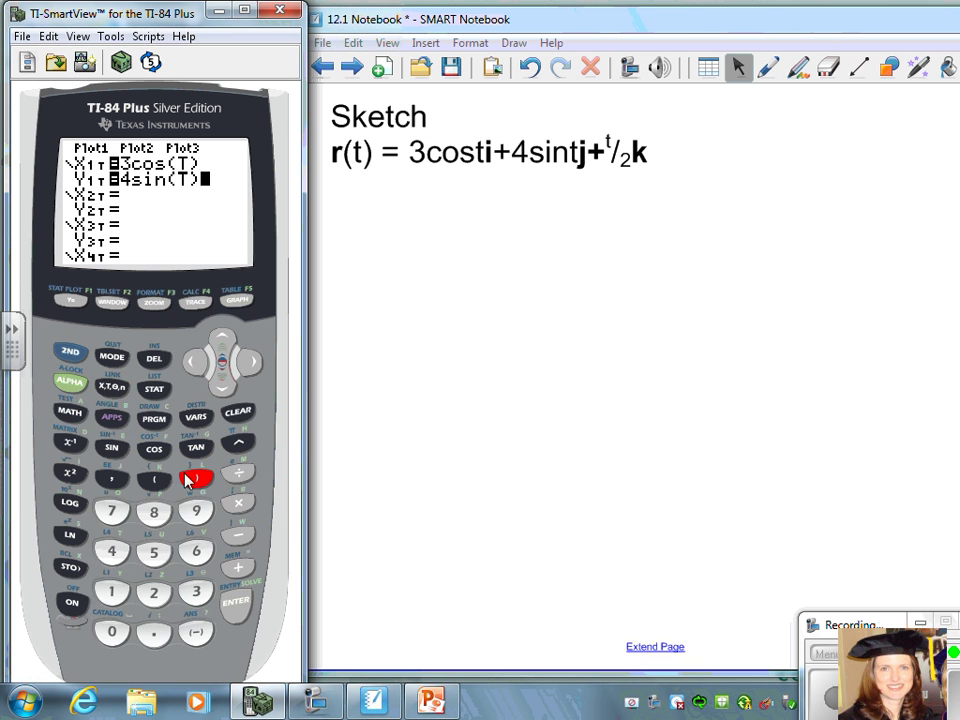
left_click(153, 304)
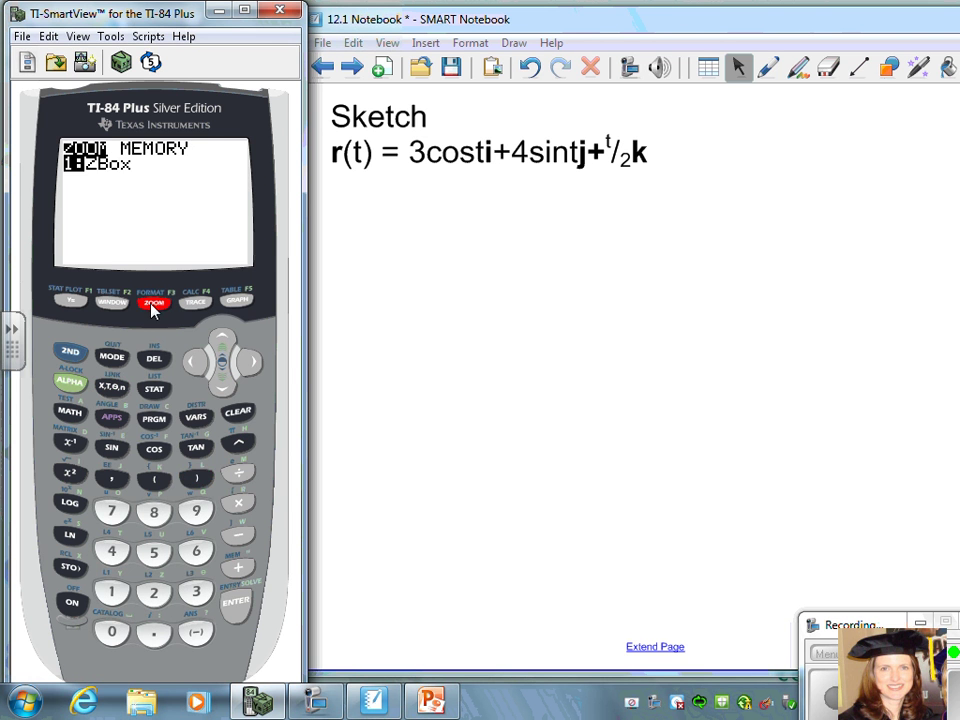
left_click(196, 553)
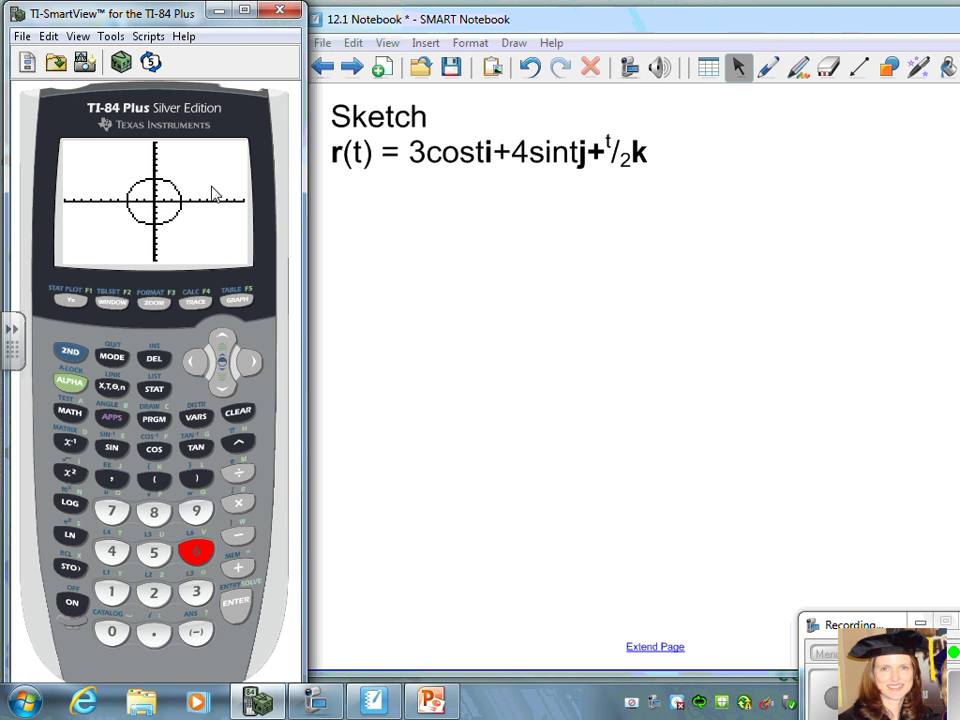
- With the blue pen, write the t and r(t) headers with a divider and underline
left_click(769, 68)
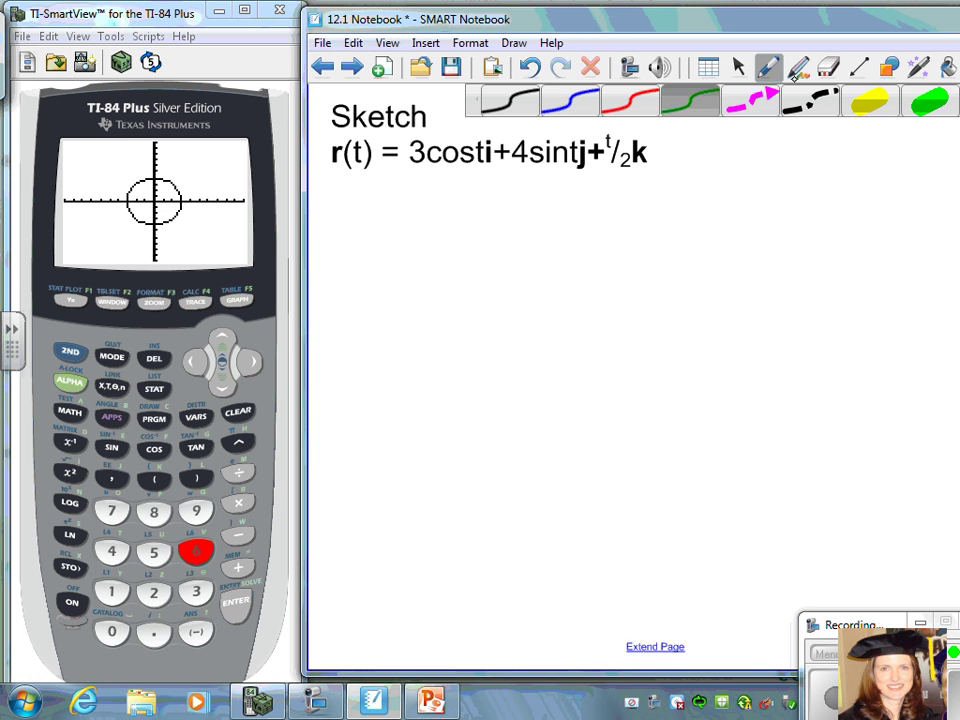
left_click(569, 100)
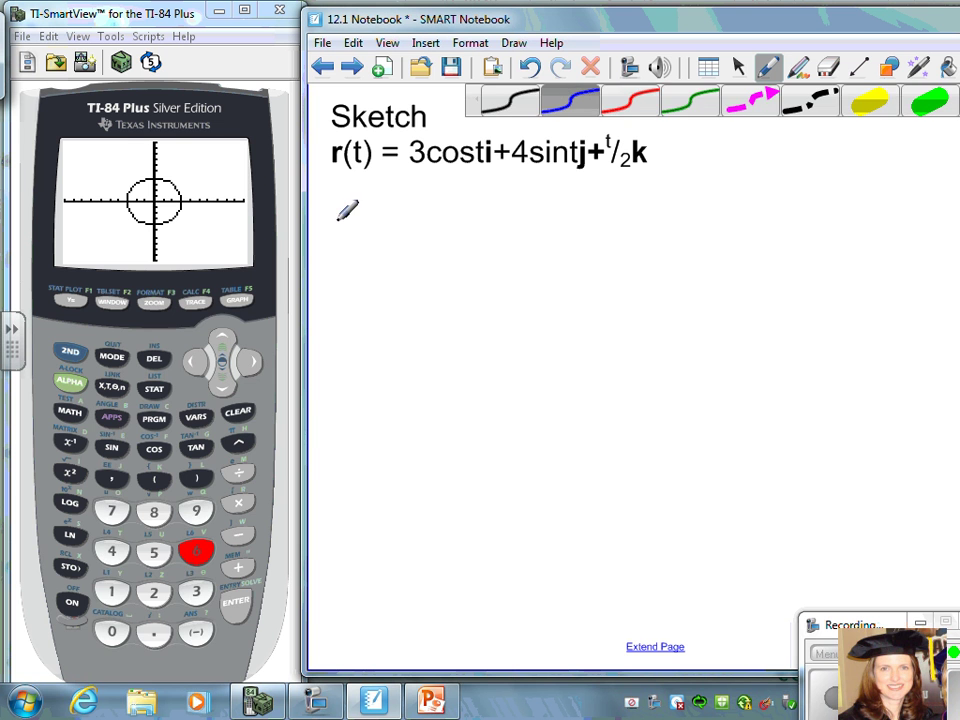
mouse_move(352, 214)
left_mouse_down()
mouse_move(365, 248)
mouse_move(366, 233)
left_mouse_up()
left_click_drag(380, 188, 376, 630)
mouse_move(392, 252)
left_mouse_down()
mouse_move(410, 230)
mouse_move(427, 252)
mouse_move(447, 250)
mouse_move(462, 227)
left_mouse_up()
left_click_drag(466, 208, 466, 248)
left_click_drag(322, 270, 490, 254)
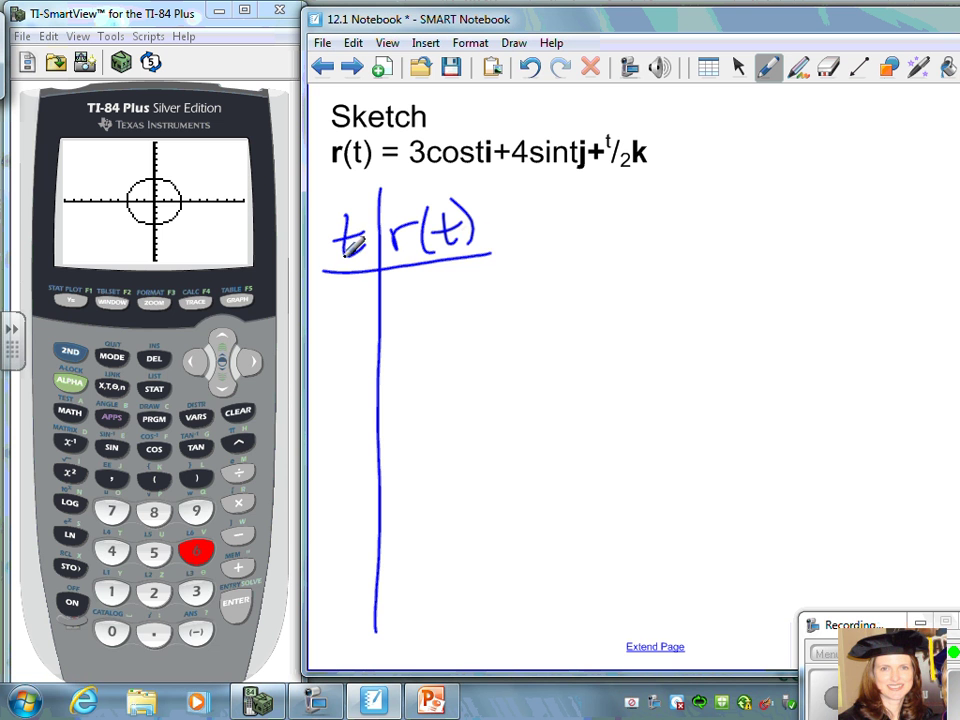
- Write the t values 0, π/2, π, 3π/2 and 2π down the t column
mouse_move(360, 287)
left_mouse_down()
mouse_move(366, 298)
mouse_move(362, 290)
left_mouse_up()
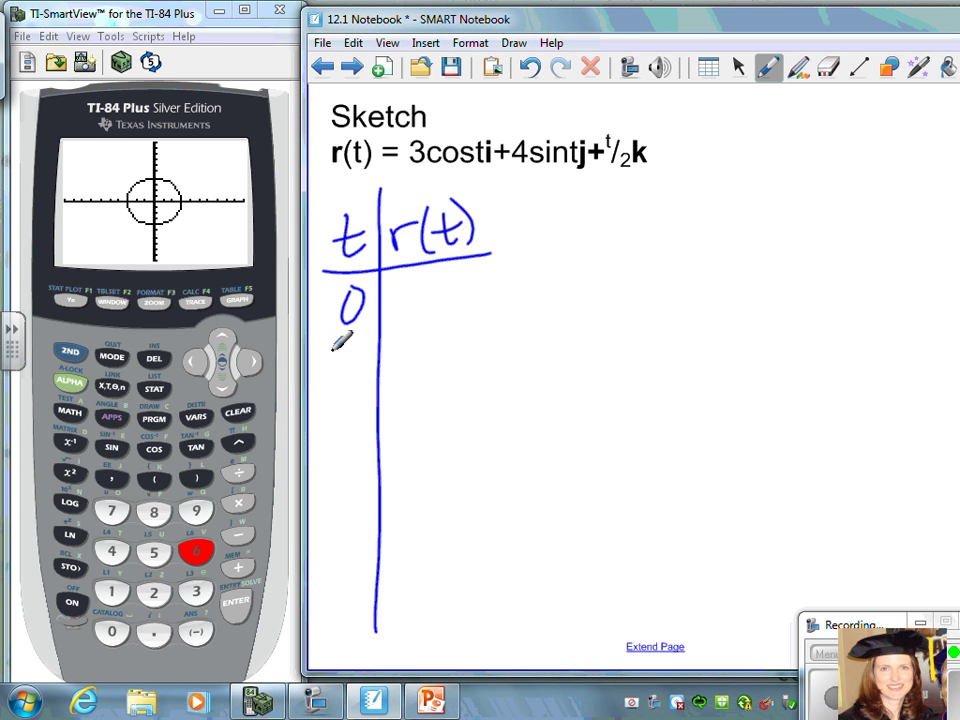
mouse_move(332, 348)
left_mouse_down()
mouse_move(330, 367)
mouse_move(339, 365)
mouse_move(326, 352)
mouse_move(343, 342)
mouse_move(338, 378)
mouse_move(356, 378)
mouse_move(347, 428)
mouse_move(356, 426)
left_mouse_up()
left_click_drag(337, 405, 366, 401)
mouse_move(322, 458)
left_mouse_down()
mouse_move(320, 487)
mouse_move(358, 486)
left_mouse_up()
mouse_move(338, 463)
left_mouse_down()
mouse_move(370, 458)
mouse_move(353, 488)
mouse_move(375, 512)
left_mouse_up()
left_click_drag(322, 560, 345, 580)
mouse_move(361, 556)
left_mouse_down()
mouse_move(360, 580)
mouse_move(372, 553)
left_mouse_up()
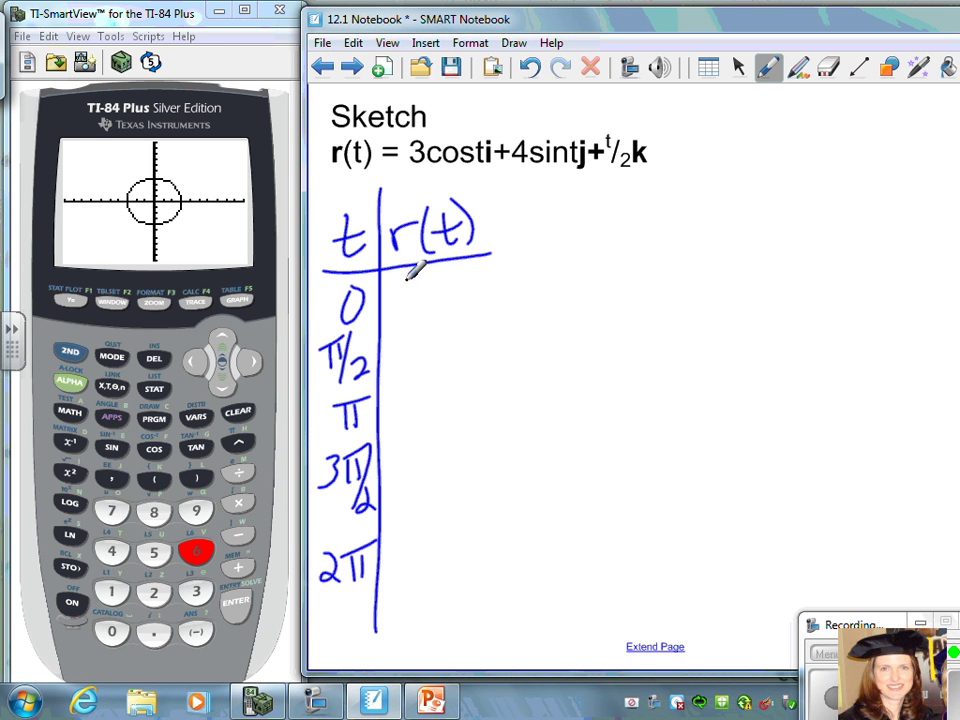
left_click_drag(412, 285, 411, 321)
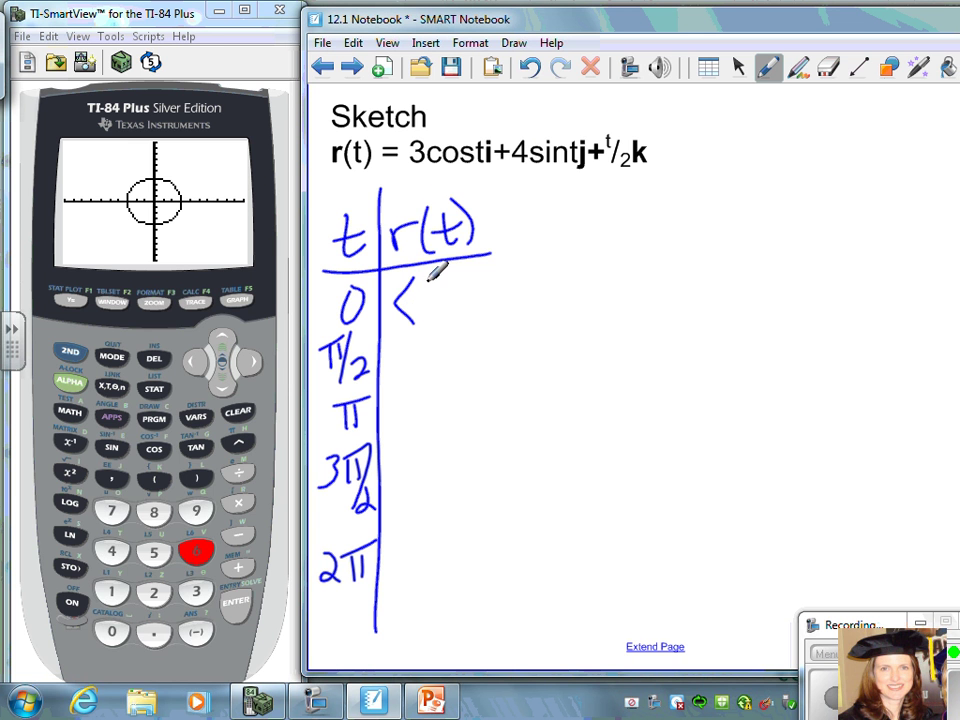
- Write r(0) = ⟨3,0,0⟩ in the t = 0 row
mouse_move(410, 287)
left_mouse_down()
mouse_move(418, 300)
mouse_move(410, 320)
left_mouse_up()
left_click_drag(440, 316, 437, 330)
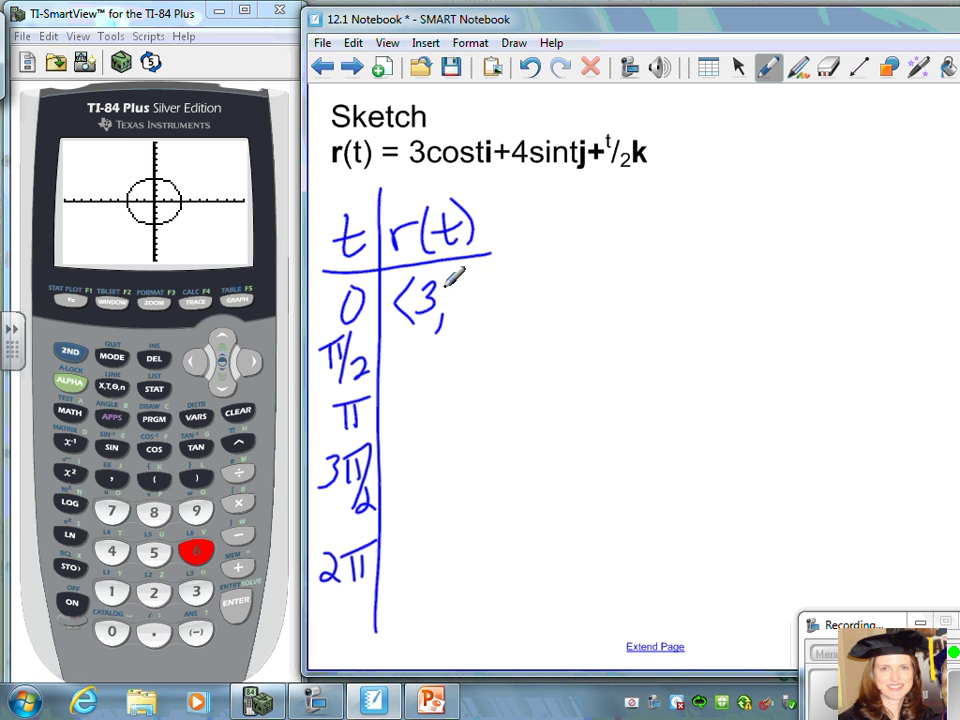
left_click_drag(466, 270, 466, 272)
left_click_drag(468, 316, 464, 332)
mouse_move(502, 277)
left_mouse_down()
mouse_move(492, 300)
mouse_move(501, 279)
mouse_move(510, 311)
left_mouse_up()
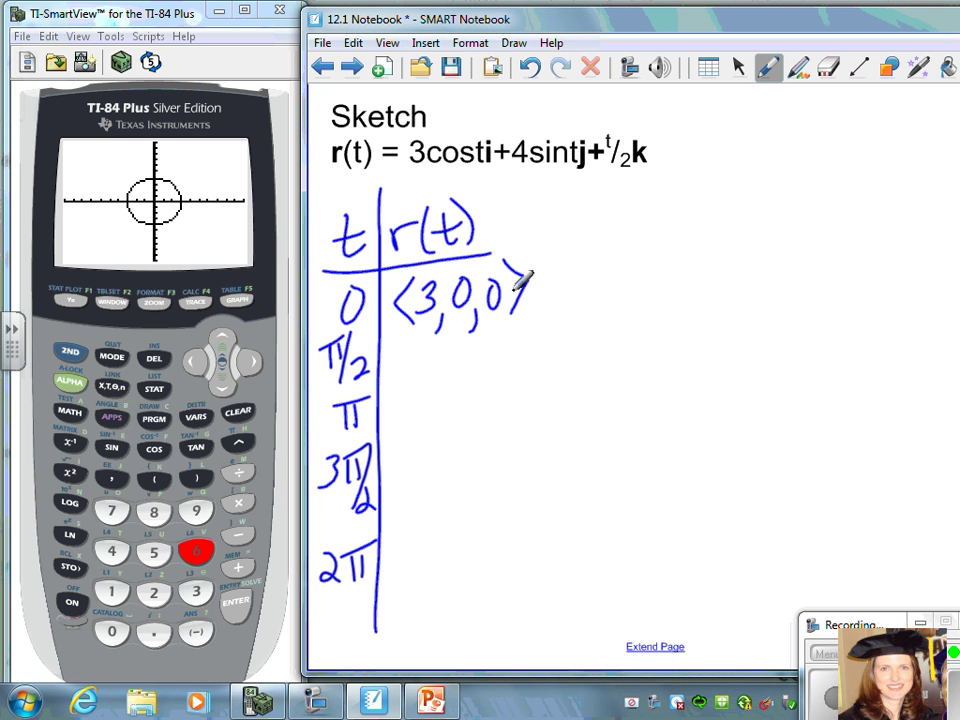
- Write r(π/2) = ⟨0,4,.8⟩ in the π/2 row
mouse_move(411, 347)
left_mouse_down()
mouse_move(412, 376)
mouse_move(441, 350)
mouse_move(436, 392)
left_mouse_up()
left_click_drag(458, 347, 472, 366)
left_click_drag(466, 348, 471, 391)
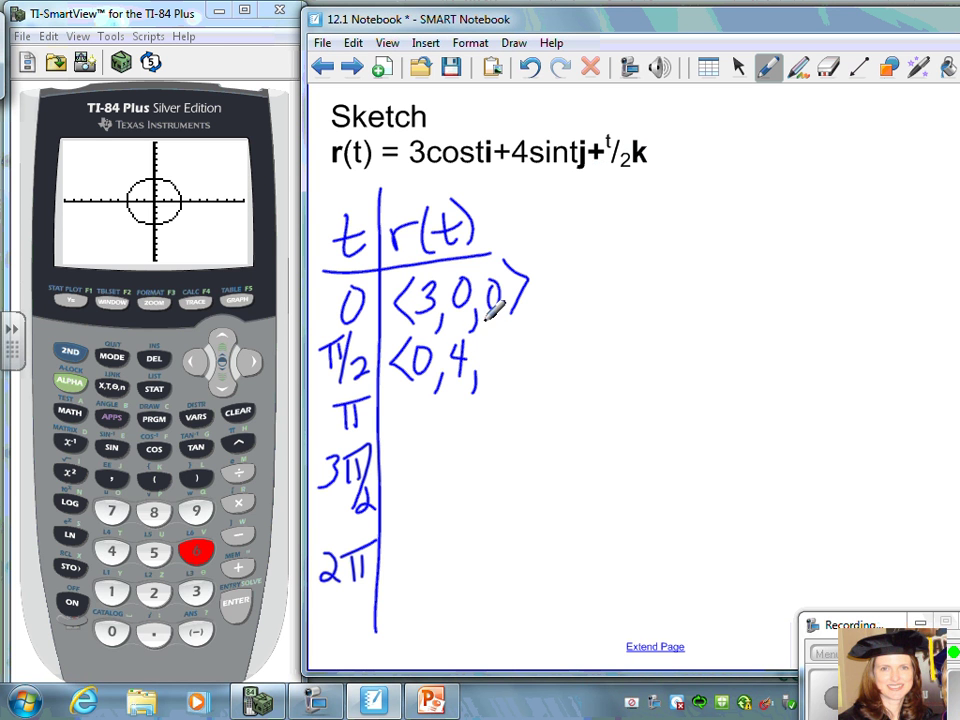
left_click(495, 356)
mouse_move(510, 350)
left_mouse_down()
mouse_move(542, 351)
mouse_move(525, 378)
left_mouse_up()
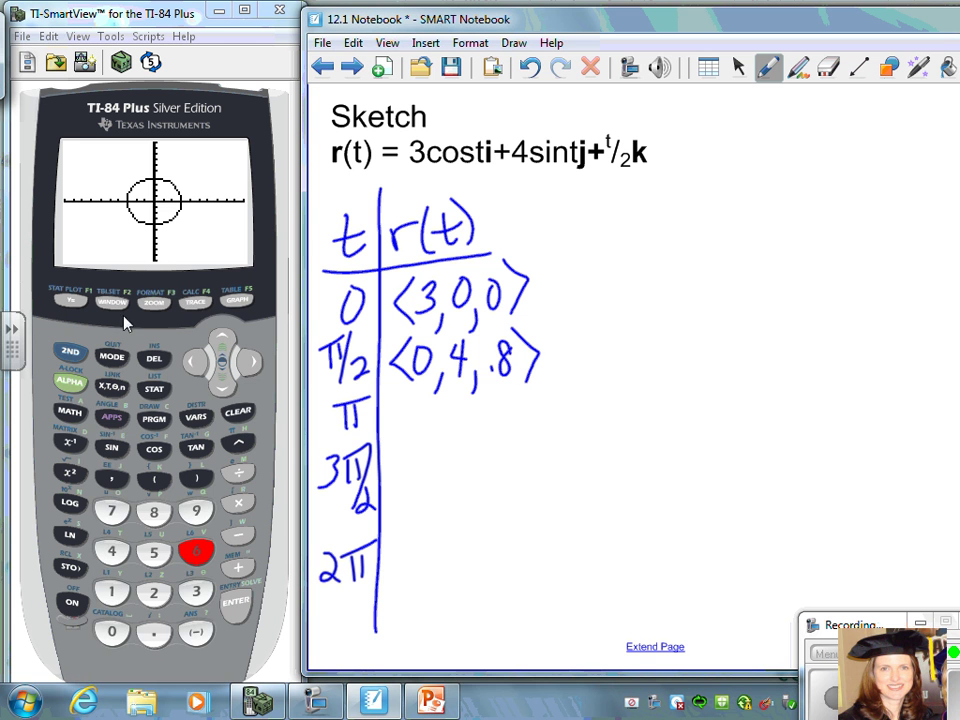
- Trace the parametric curve to T = π/2, reading X=0 and Y=4
left_click(194, 302)
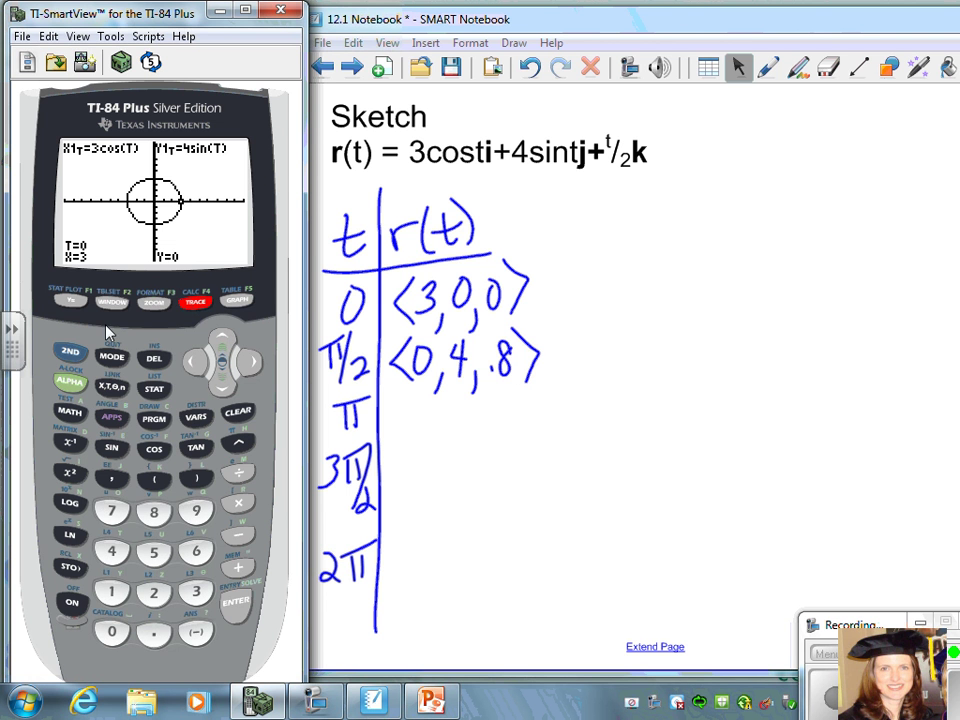
left_click(68, 355)
left_click(238, 441)
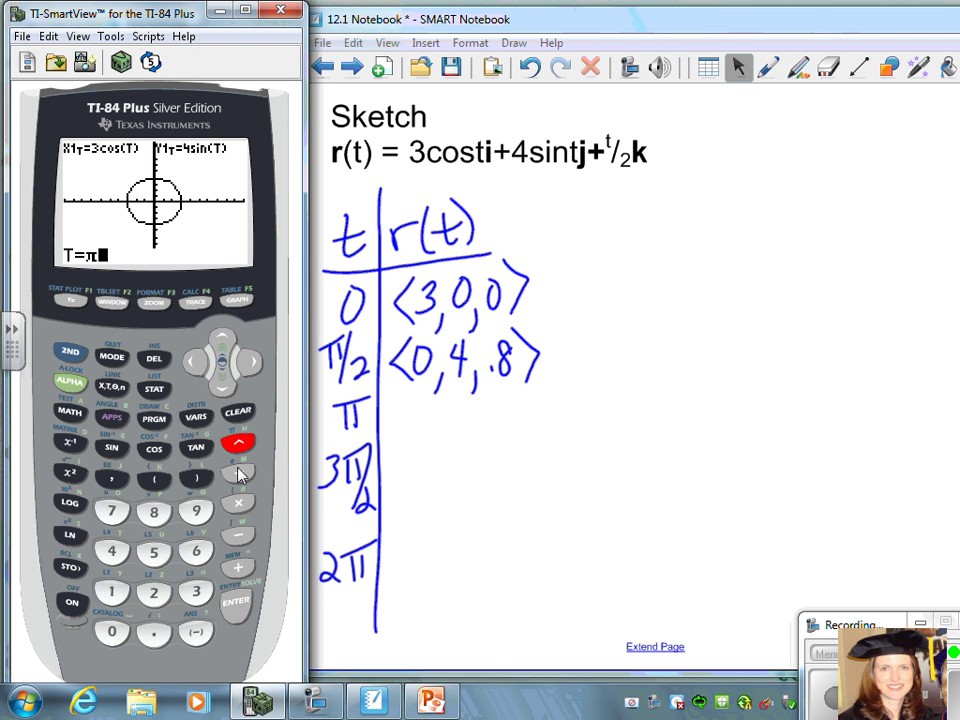
left_click(238, 472)
left_click(154, 593)
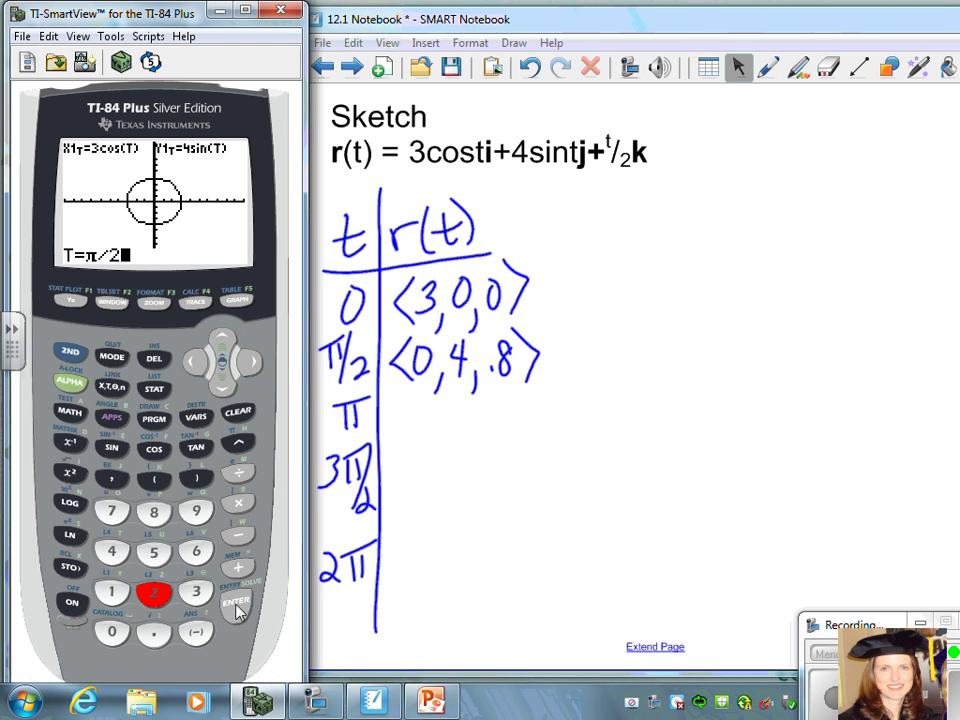
left_click(235, 603)
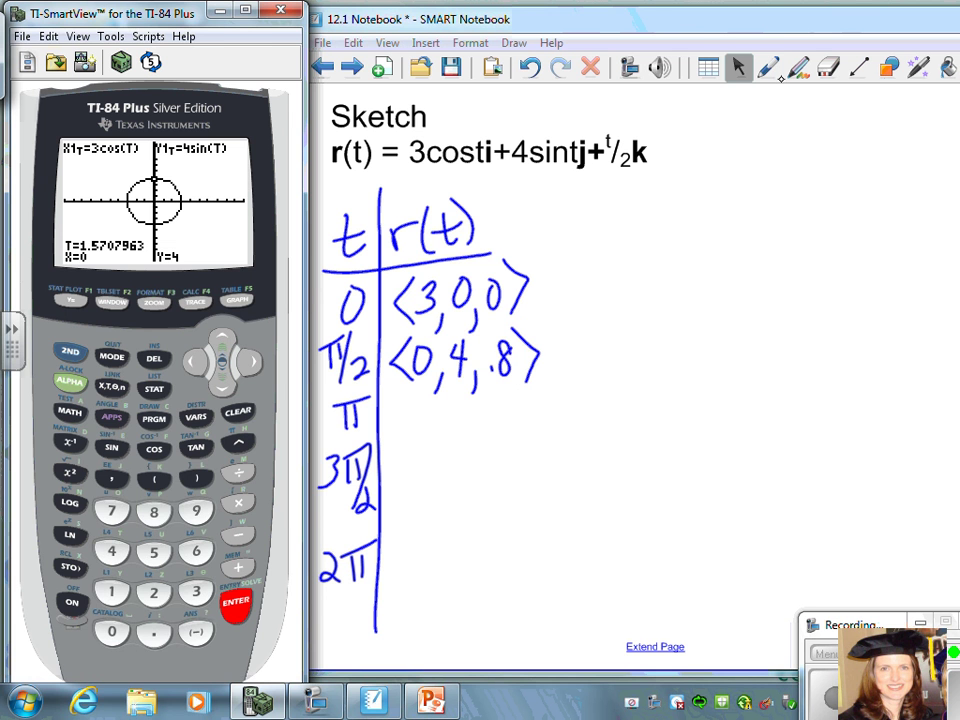
left_click(769, 67)
- Write ⟨-3,0,1.6⟩ for t = π and ⟨0,-4,2.4⟩ for t = 3π/2
mouse_move(425, 383)
left_mouse_down()
mouse_move(415, 422)
mouse_move(432, 404)
mouse_move(435, 428)
mouse_move(450, 432)
mouse_move(468, 418)
mouse_move(479, 426)
mouse_move(477, 446)
mouse_move(530, 436)
left_mouse_up()
left_click(514, 421)
mouse_move(405, 468)
left_mouse_down()
mouse_move(408, 505)
mouse_move(428, 482)
mouse_move(435, 498)
mouse_move(456, 477)
mouse_move(461, 489)
mouse_move(475, 465)
mouse_move(478, 516)
left_mouse_up()
mouse_move(491, 470)
left_mouse_down()
mouse_move(508, 502)
mouse_move(520, 478)
mouse_move(532, 483)
mouse_move(534, 464)
mouse_move(538, 483)
mouse_move(553, 471)
mouse_move(542, 500)
left_mouse_up()
left_click(513, 497)
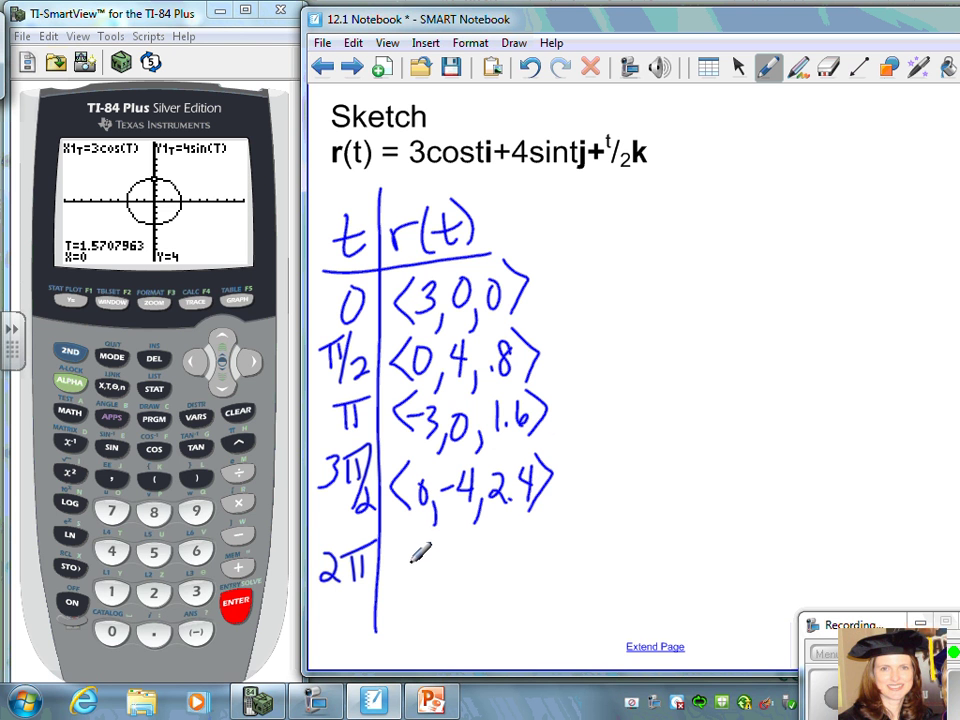
- Write r(2π) = ⟨3,0,3.1⟩ in the last row of the table
mouse_move(405, 545)
left_mouse_down()
mouse_move(405, 580)
mouse_move(427, 566)
mouse_move(414, 578)
mouse_move(417, 598)
left_mouse_up()
left_click_drag(446, 556, 454, 598)
mouse_move(484, 551)
left_mouse_down()
mouse_move(495, 556)
mouse_move(486, 578)
mouse_move(500, 578)
left_mouse_up()
mouse_move(512, 550)
left_mouse_down()
mouse_move(514, 578)
mouse_move(531, 563)
mouse_move(520, 585)
left_mouse_up()
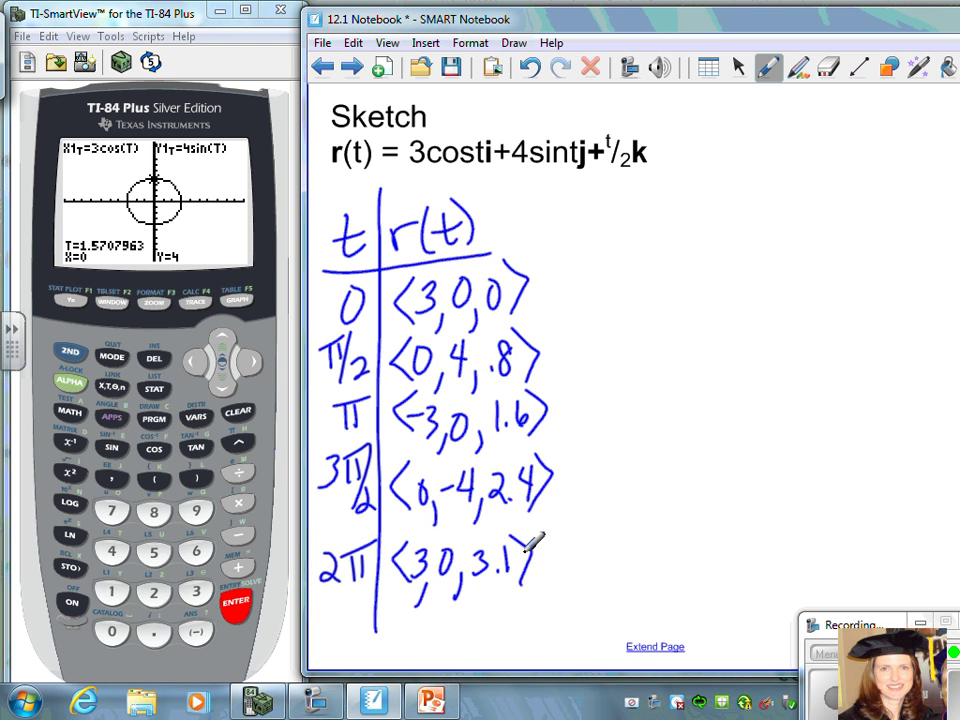
left_click(767, 64)
- Switch to green ink and draw a vertical axis line right of the table
left_click(690, 100)
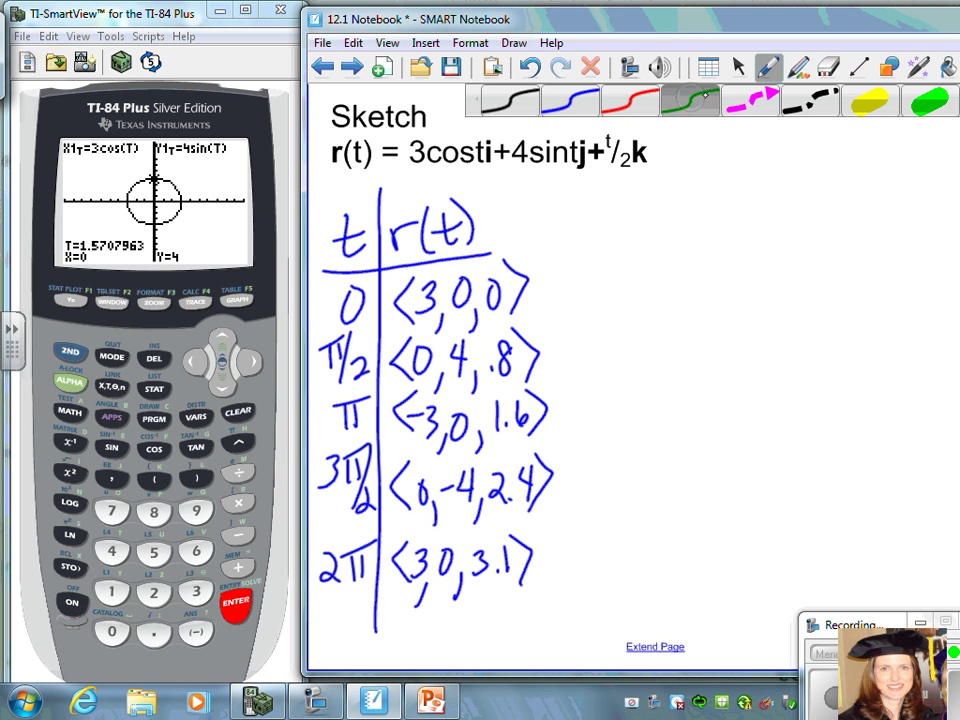
left_click_drag(742, 138, 767, 625)
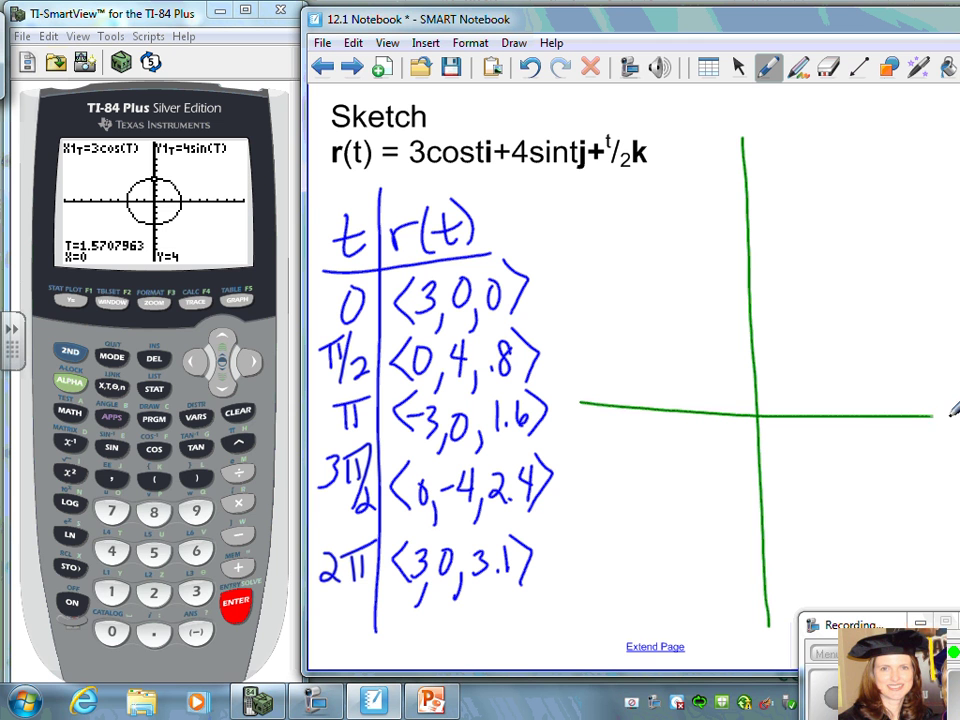